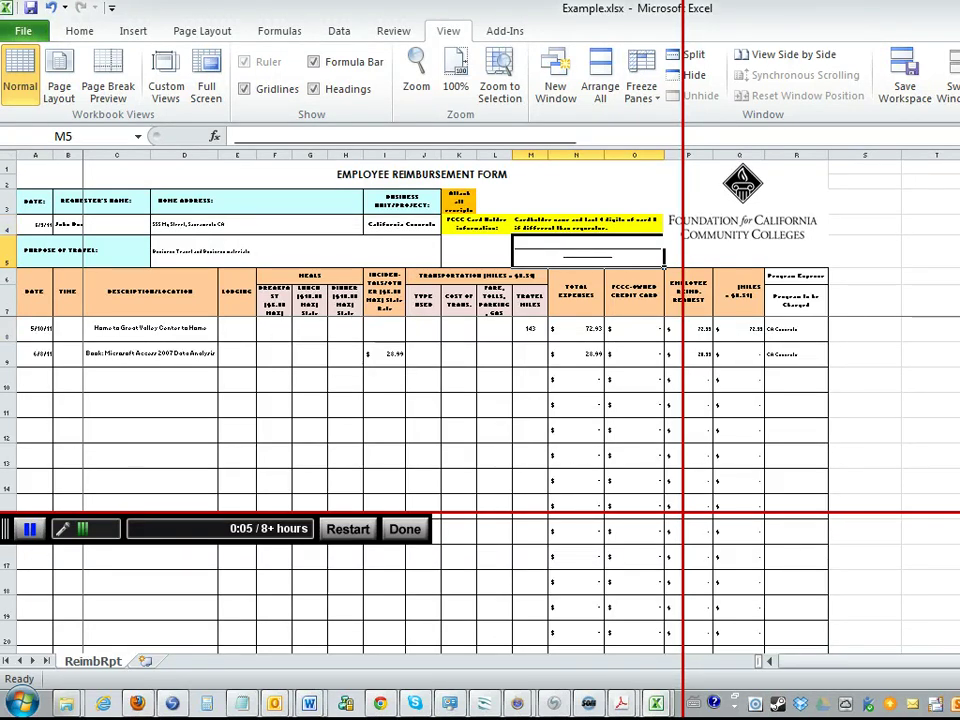
# Review the header: date 6/9/2011, requester name, home address, business unit California Connects, and travel purpose.
pyautogui.click(36, 225)
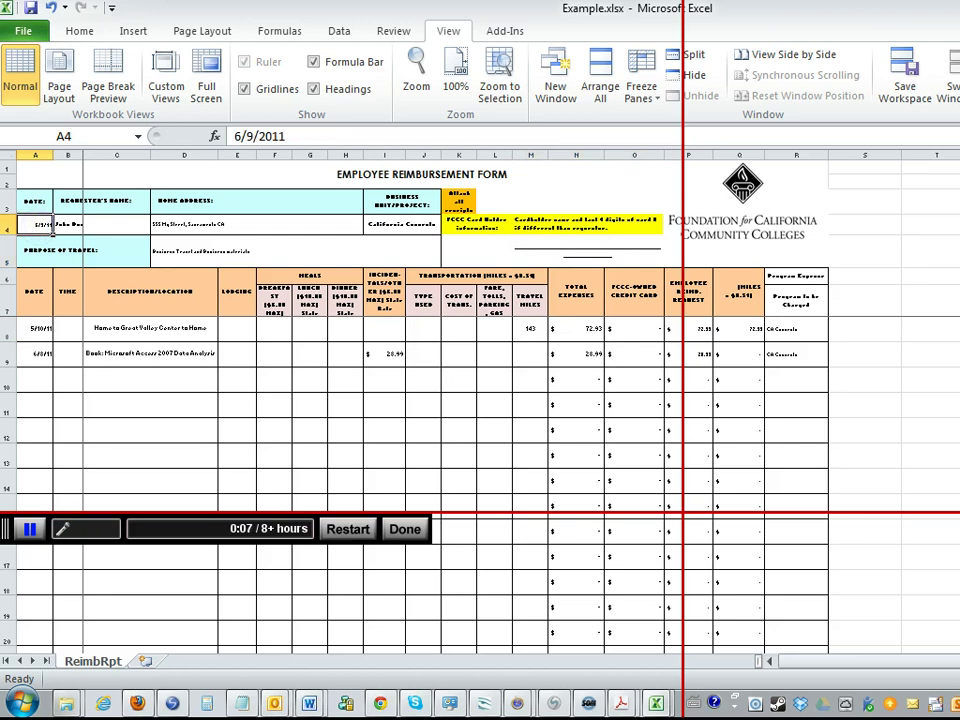
pyautogui.click(100, 224)
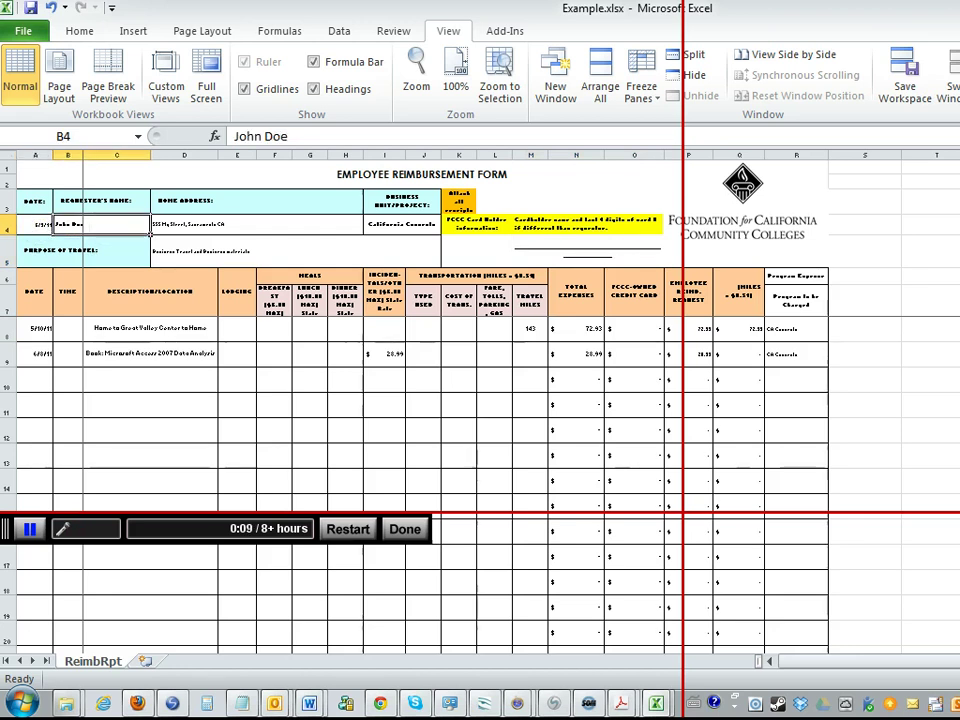
pyautogui.click(204, 224)
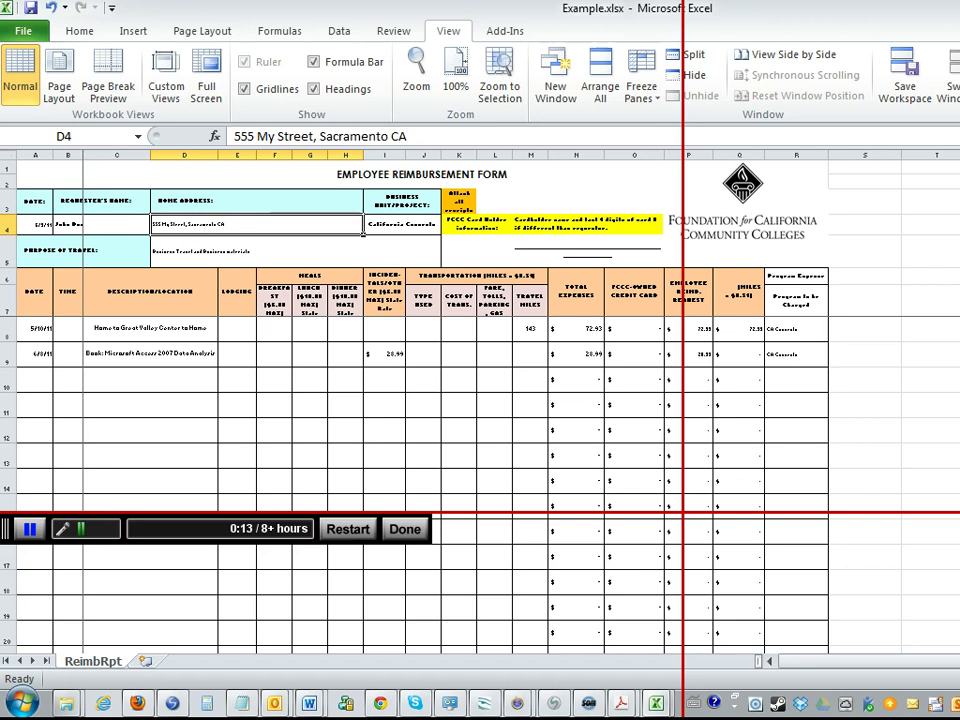
pyautogui.press('Tab')
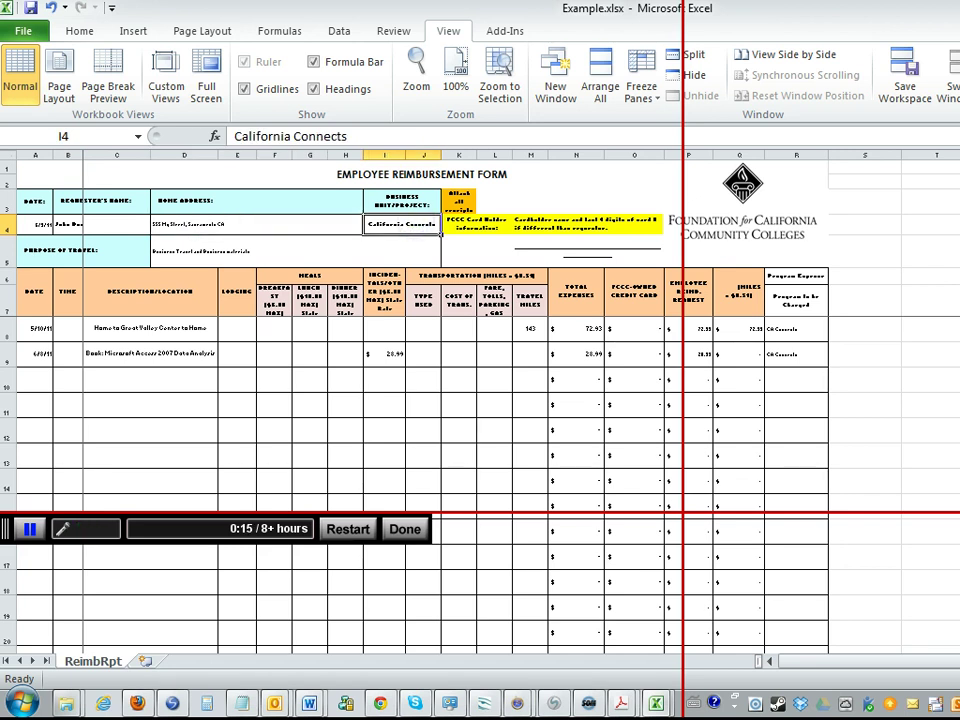
pyautogui.click(251, 250)
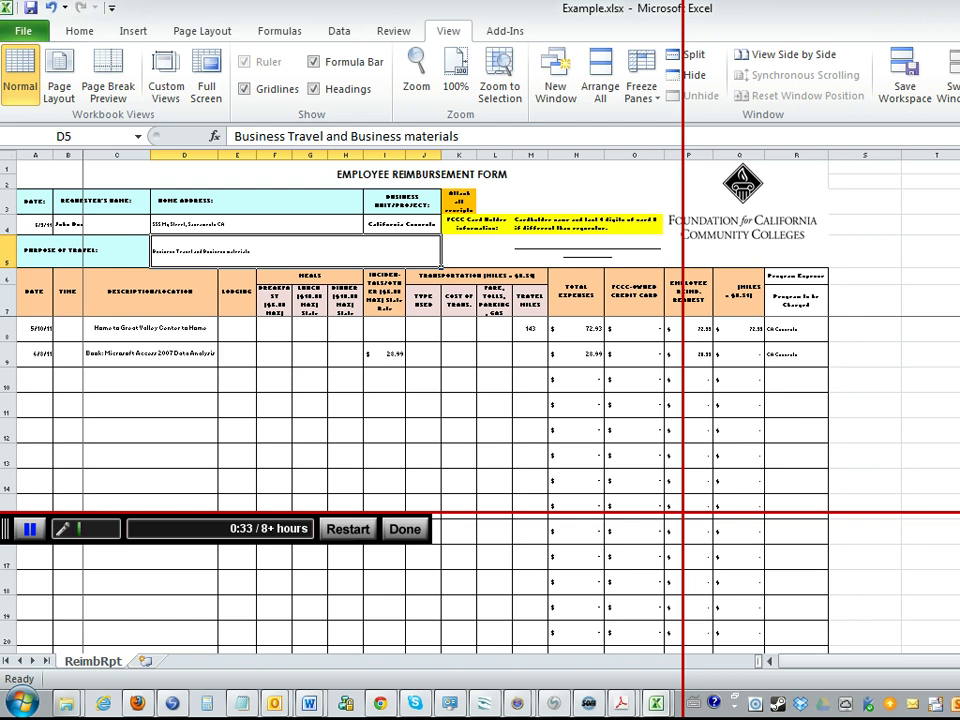
# Review the dates and descriptions of the row 8 trip and row 9 book purchase.
pyautogui.click(45, 332)
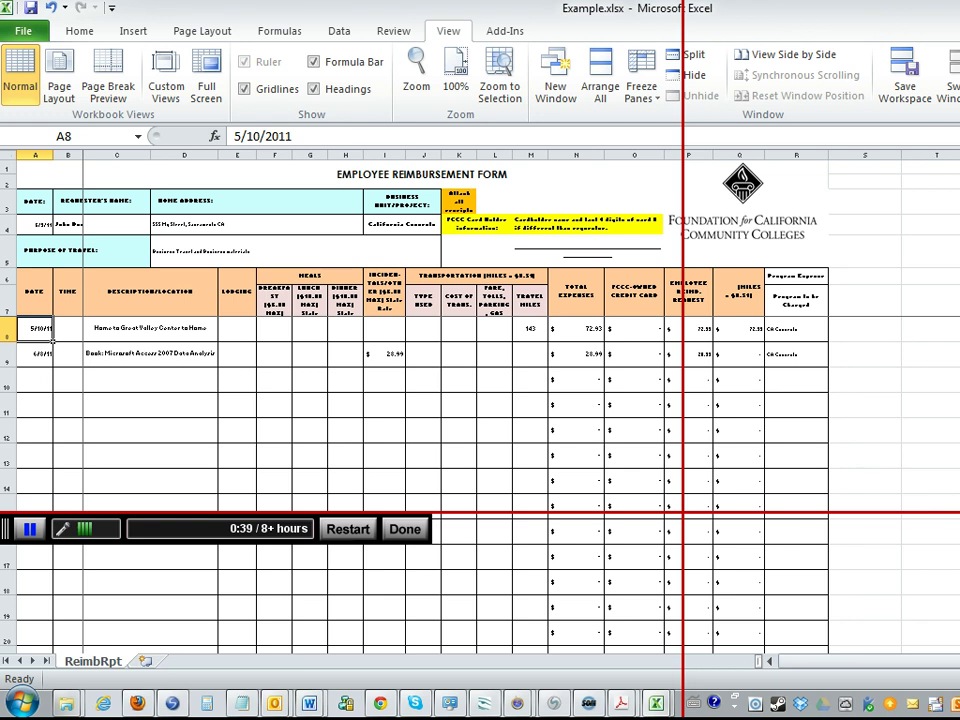
pyautogui.click(150, 328)
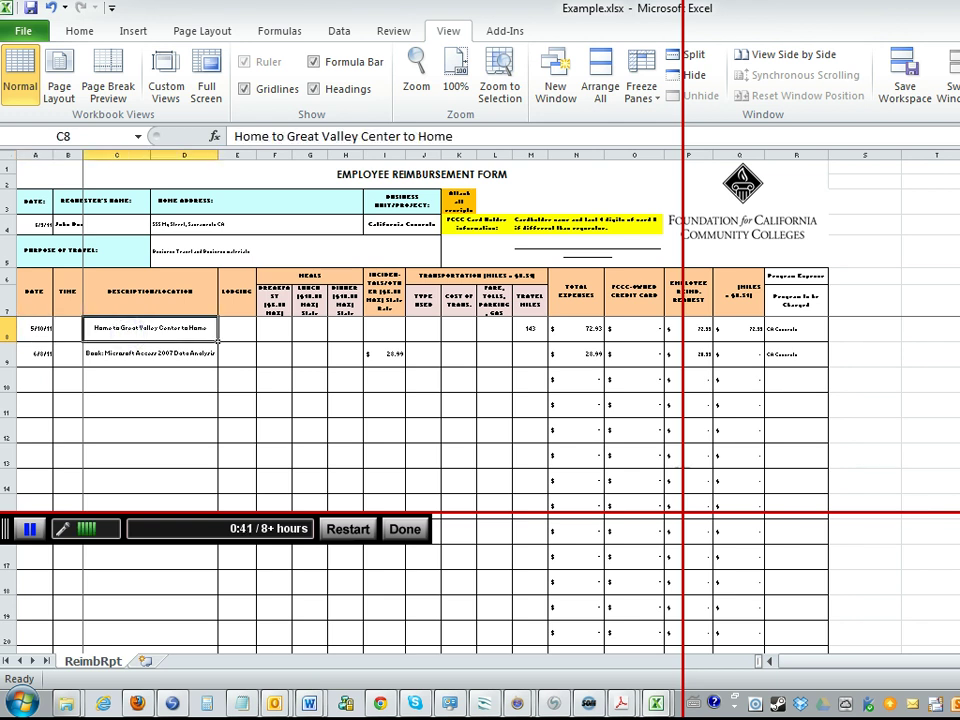
pyautogui.click(35, 353)
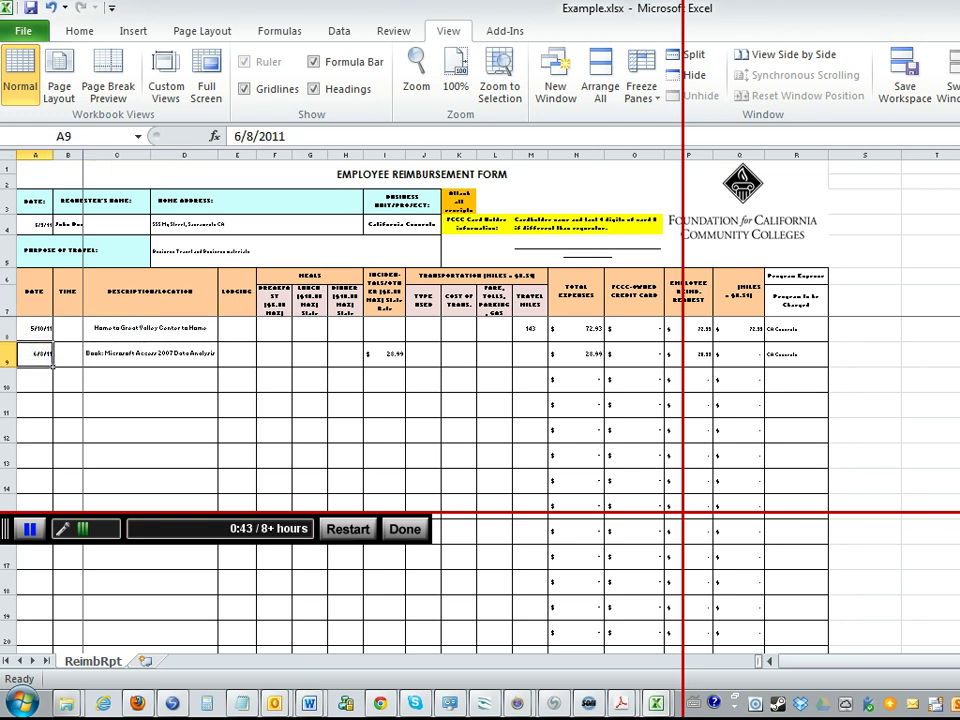
pyautogui.click(100, 356)
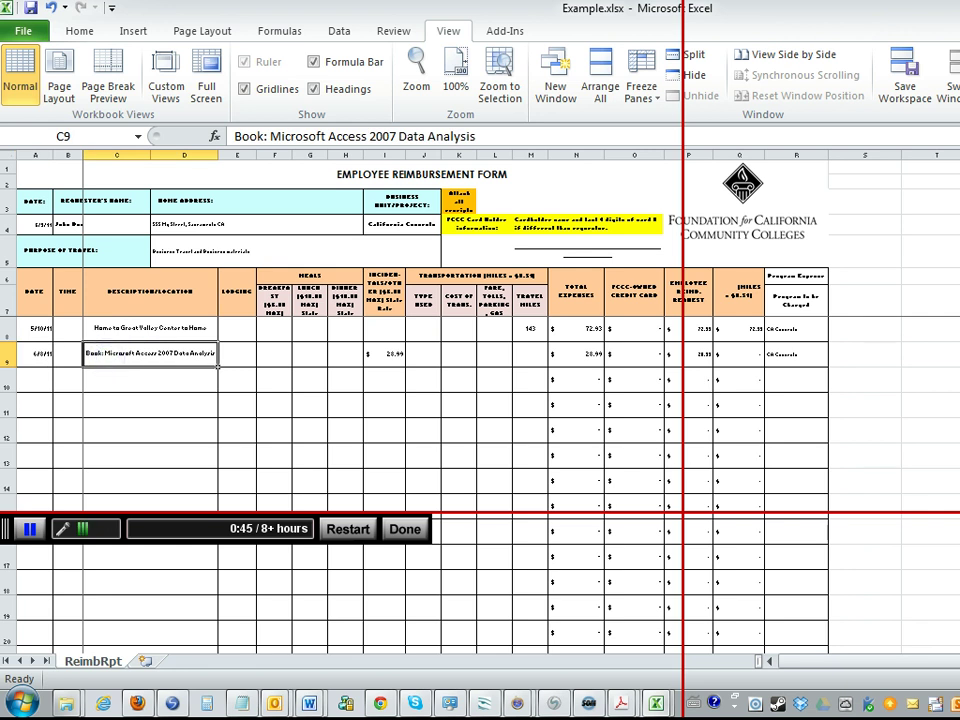
pyautogui.click(34, 354)
pyautogui.click(36, 329)
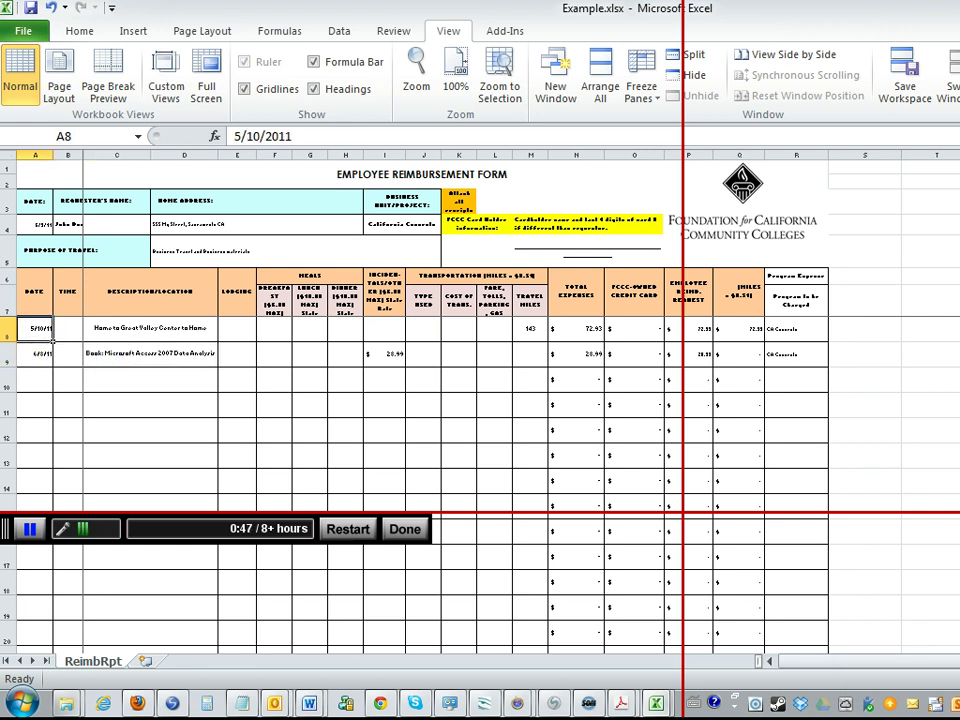
pyautogui.click(128, 329)
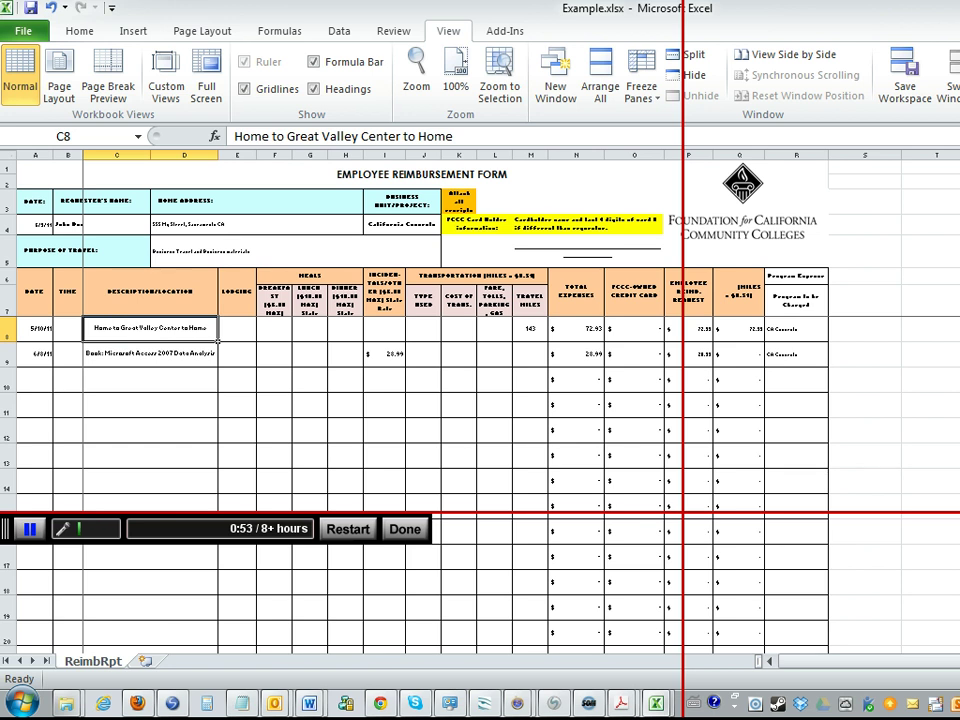
# Point out the 143 travel miles entered for the row 8 trip.
pyautogui.click(530, 328)
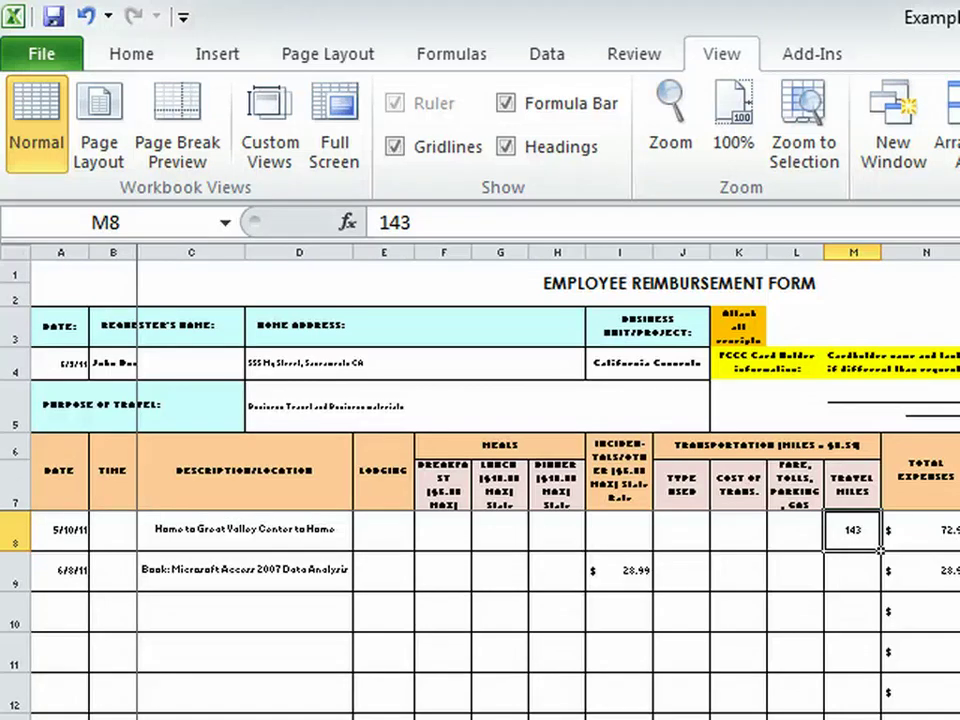
pyautogui.click(852, 530)
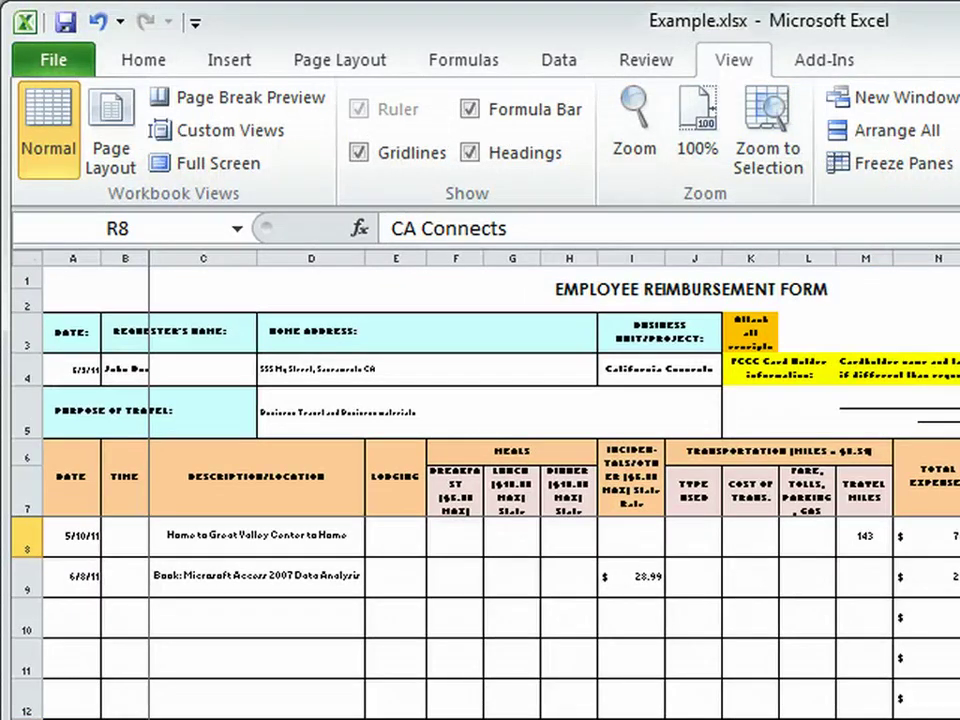
pyautogui.click(845, 536)
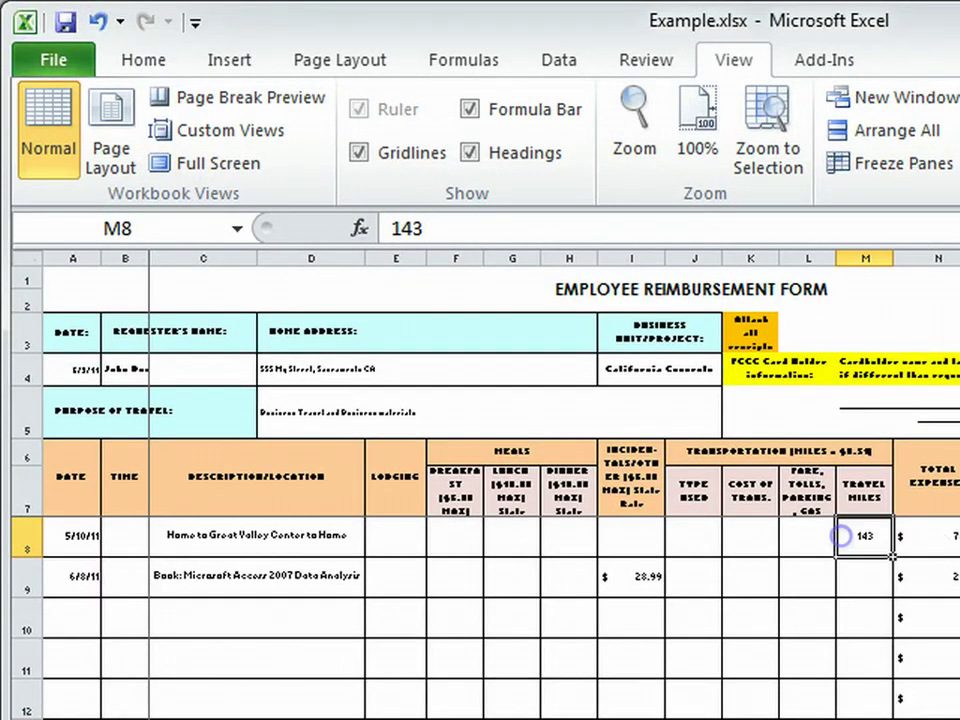
# Zoom the sheet to 100% and show row 8's totals and CA Connects program charge.
pyautogui.click(697, 150)
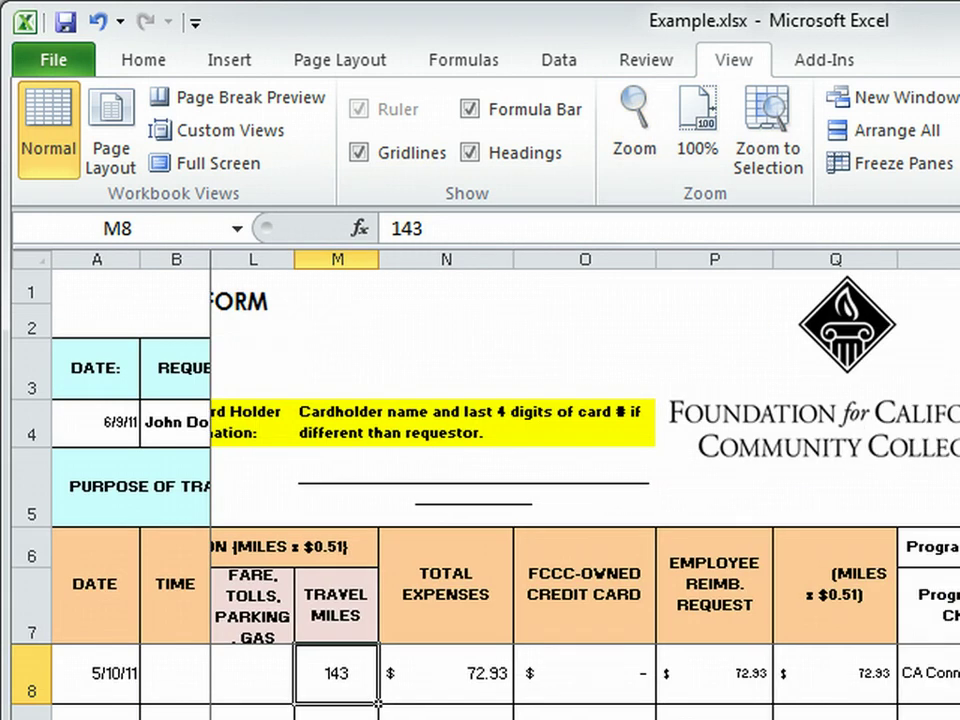
pyautogui.hscroll(1, 585, 470)
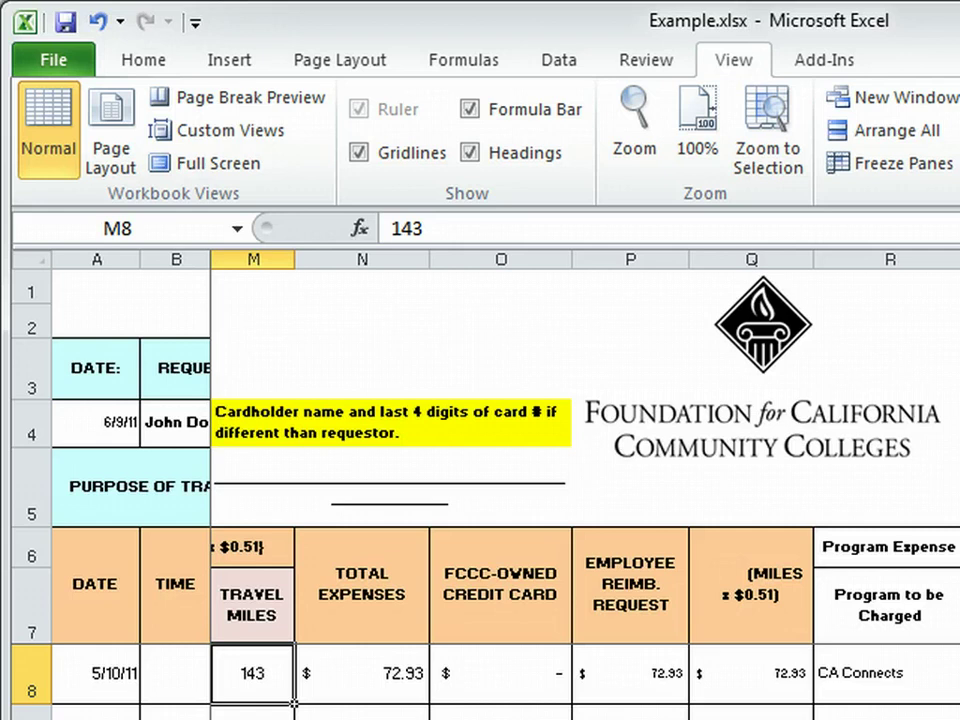
pyautogui.click(870, 686)
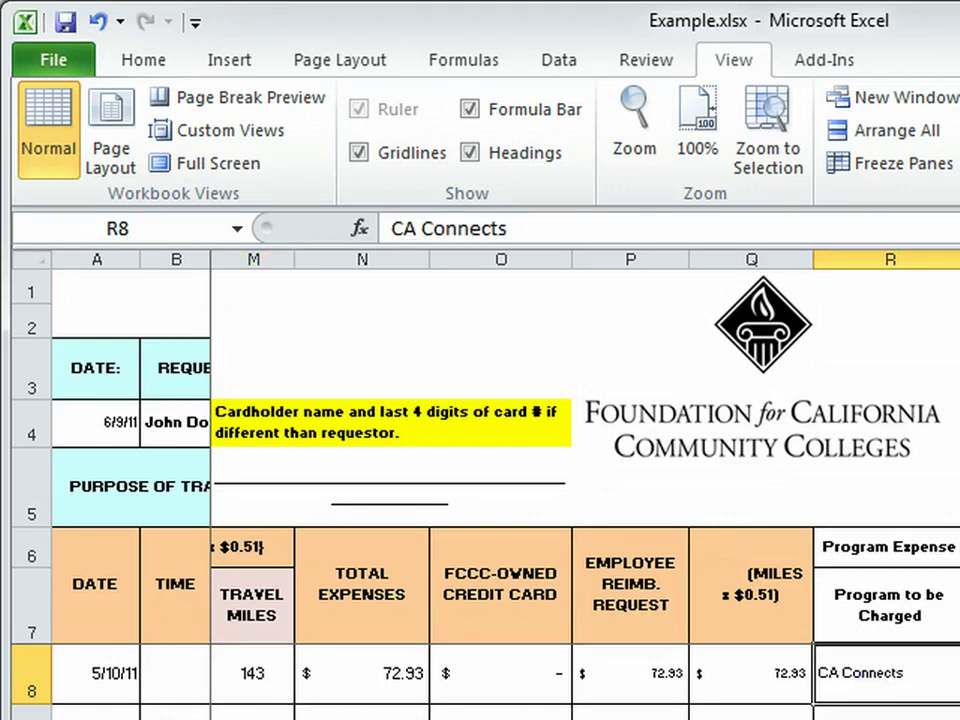
pyautogui.scroll(-1, 480, 680)
pyautogui.scroll(1, 480, 680)
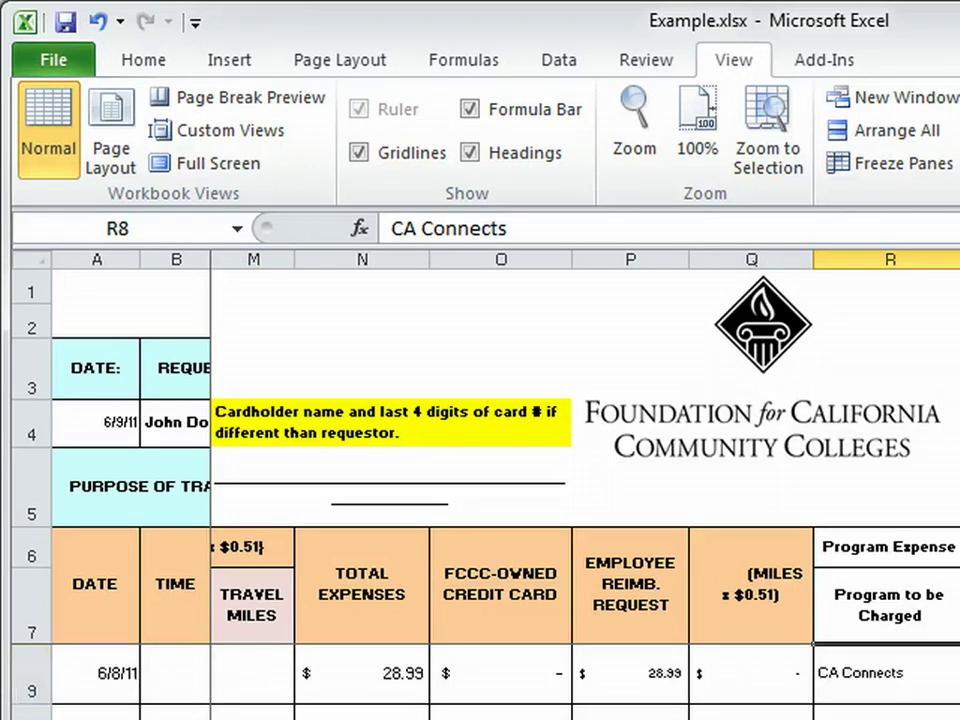
pyautogui.hscroll(-5, 585, 480)
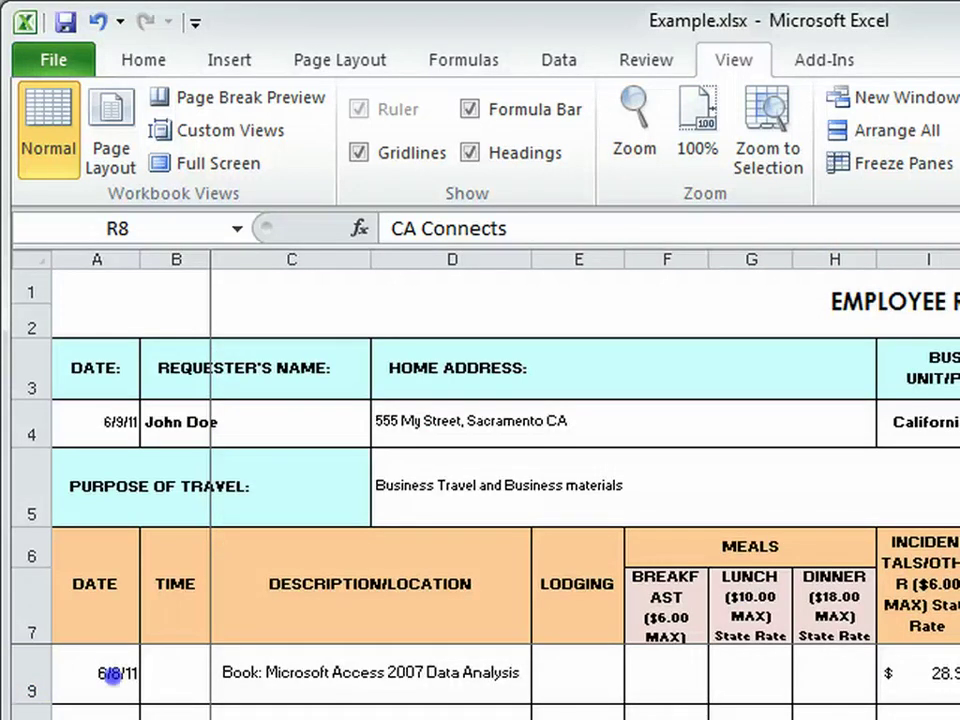
pyautogui.click(111, 673)
pyautogui.click(321, 666)
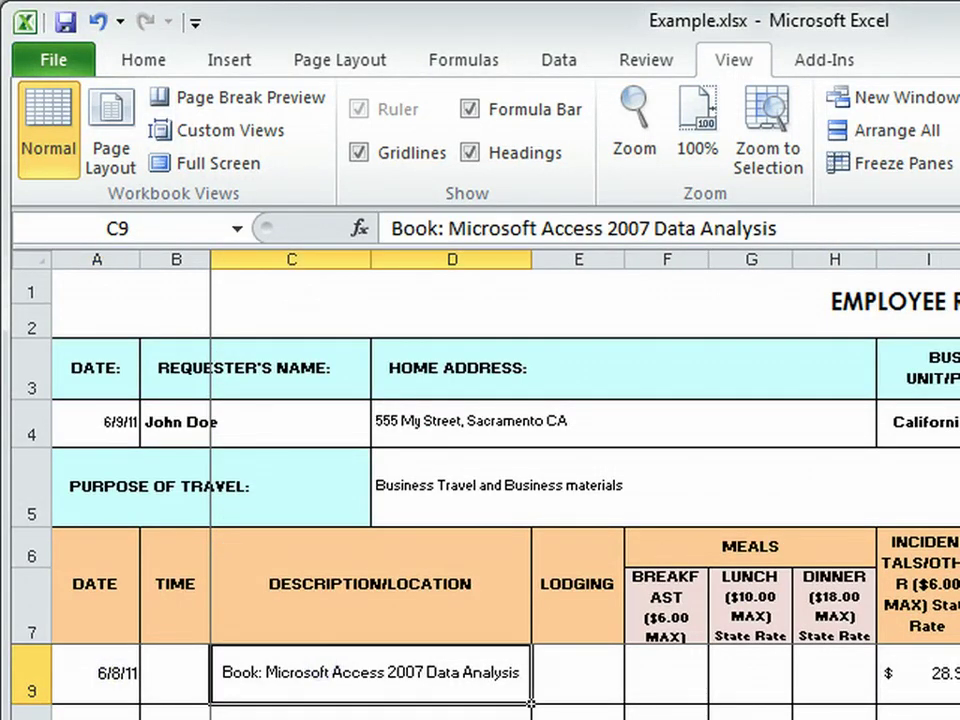
pyautogui.click(748, 706)
pyautogui.click(902, 686)
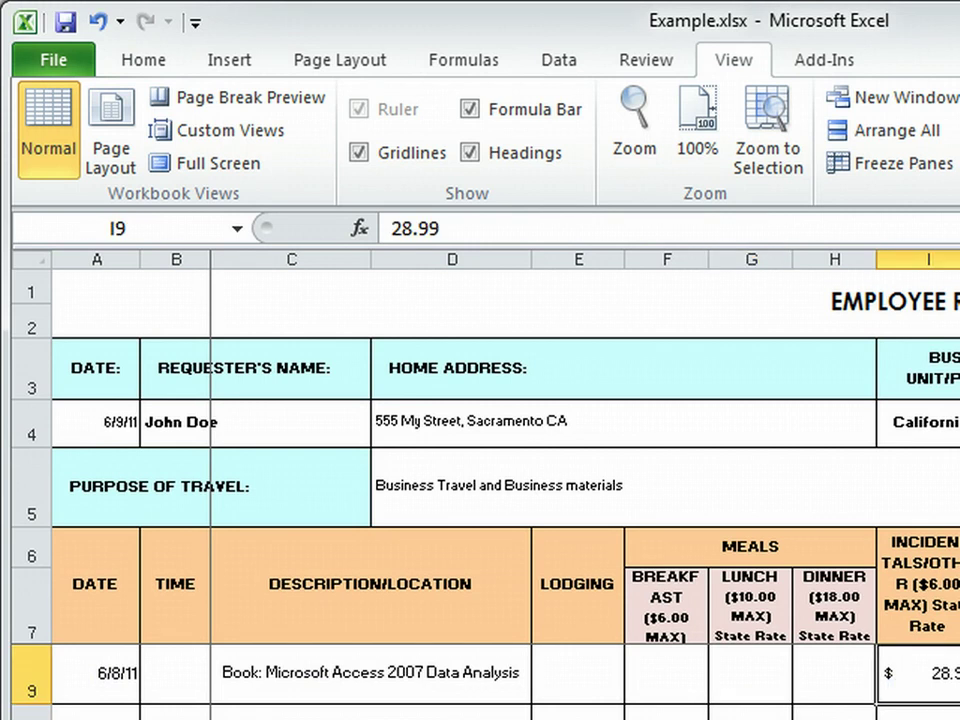
pyautogui.hscroll(1, 580, 480)
pyautogui.hscroll(1, 580, 480)
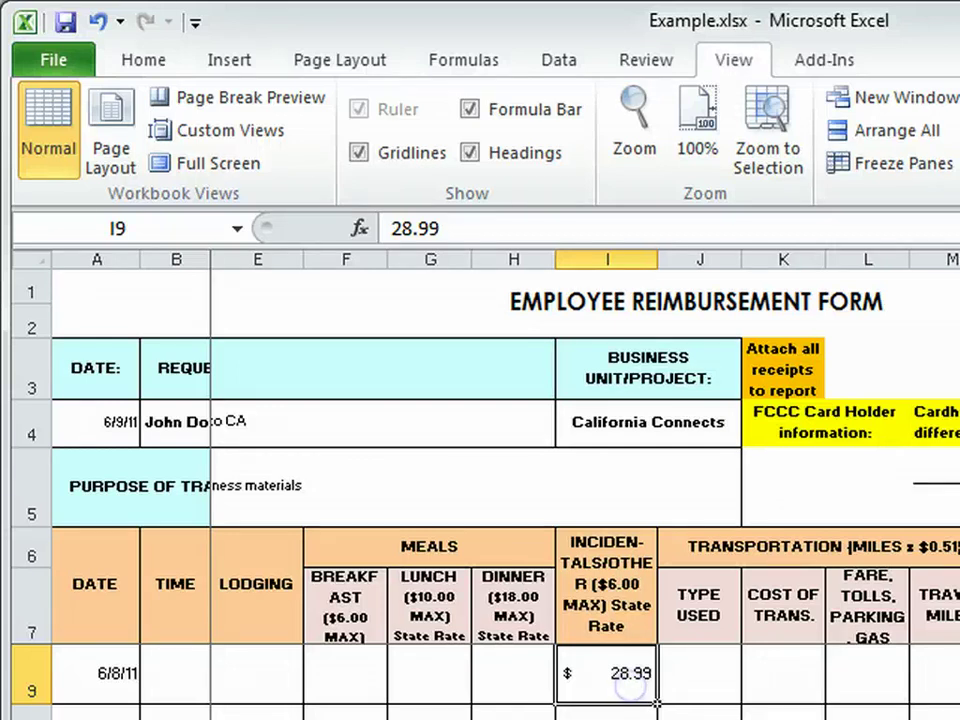
pyautogui.hscroll(4, 580, 480)
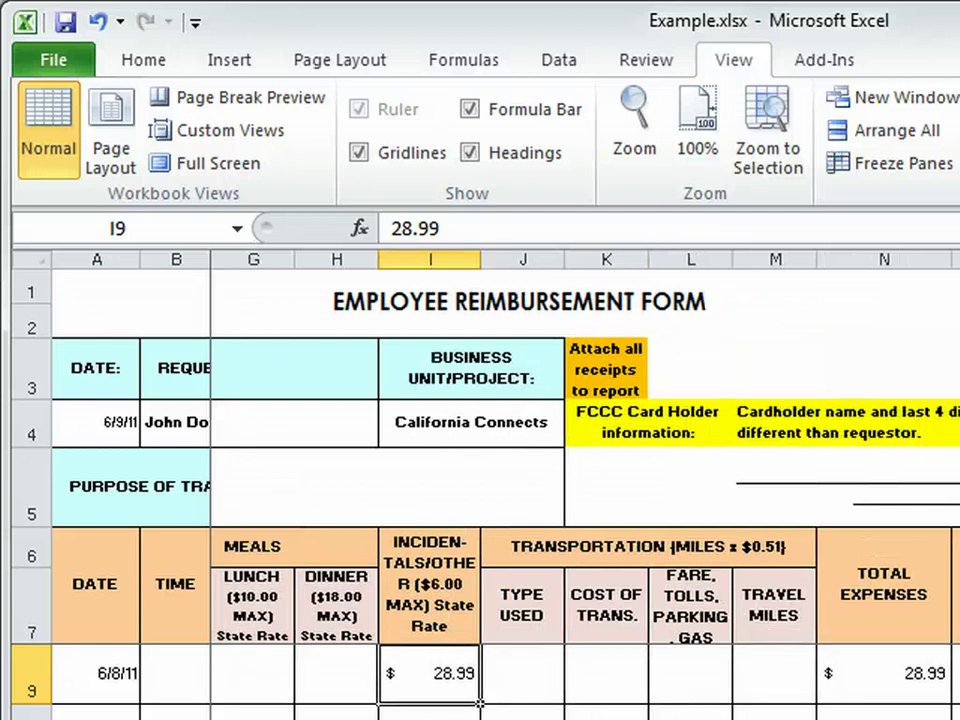
pyautogui.hscroll(1, 312, 703)
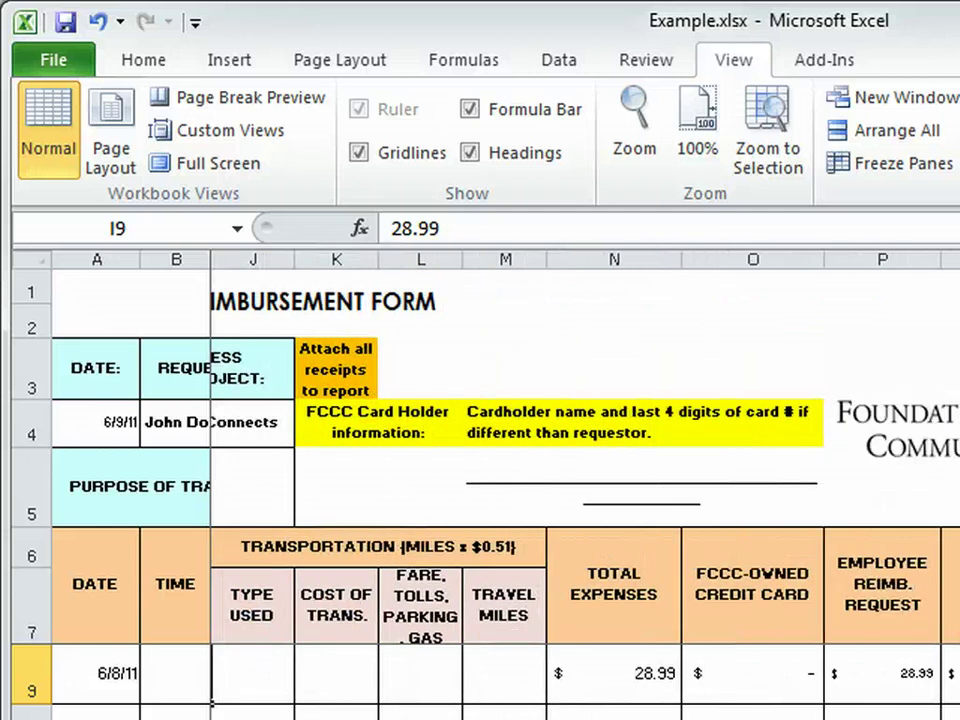
pyautogui.hscroll(3, 580, 480)
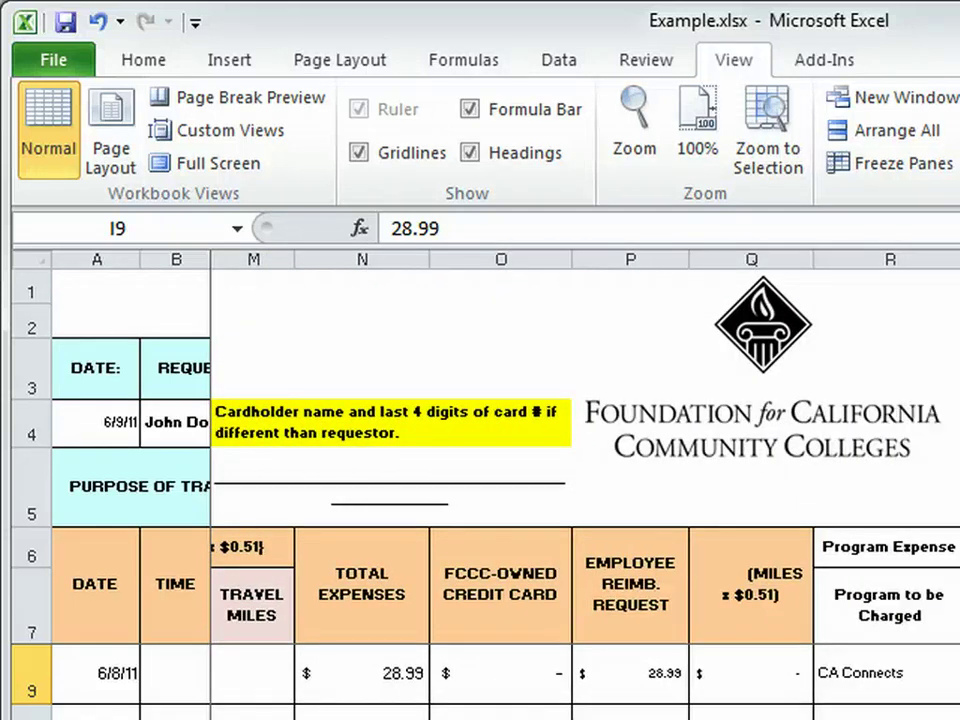
pyautogui.click(885, 673)
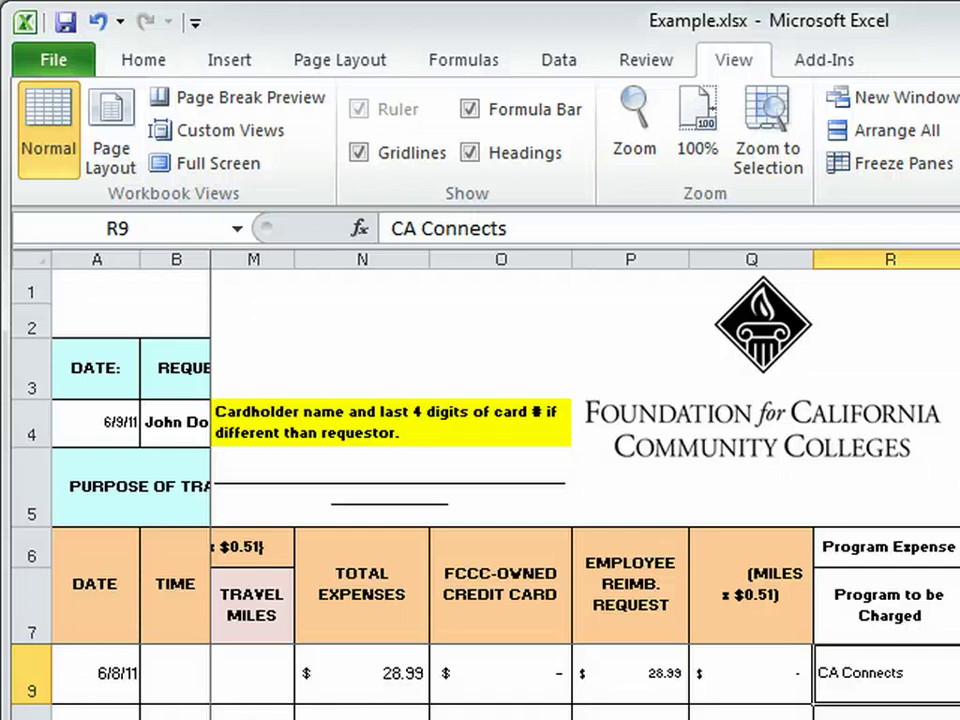
pyautogui.scroll(-6, 480, 680)
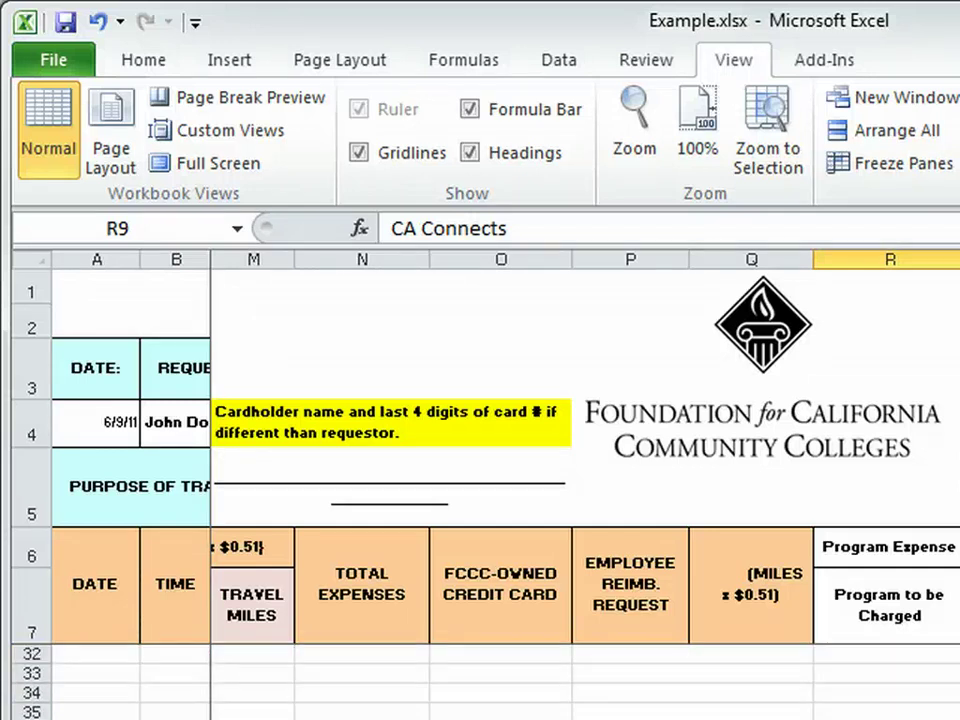
pyautogui.scroll(1, 480, 680)
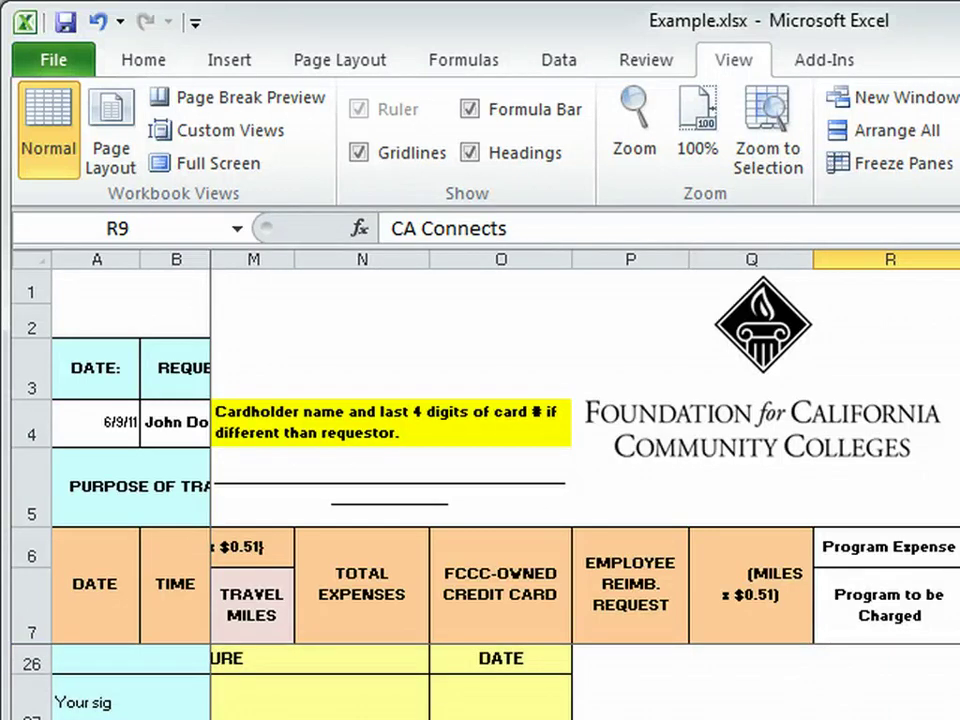
pyautogui.scroll(1, 480, 680)
pyautogui.scroll(4, 480, 680)
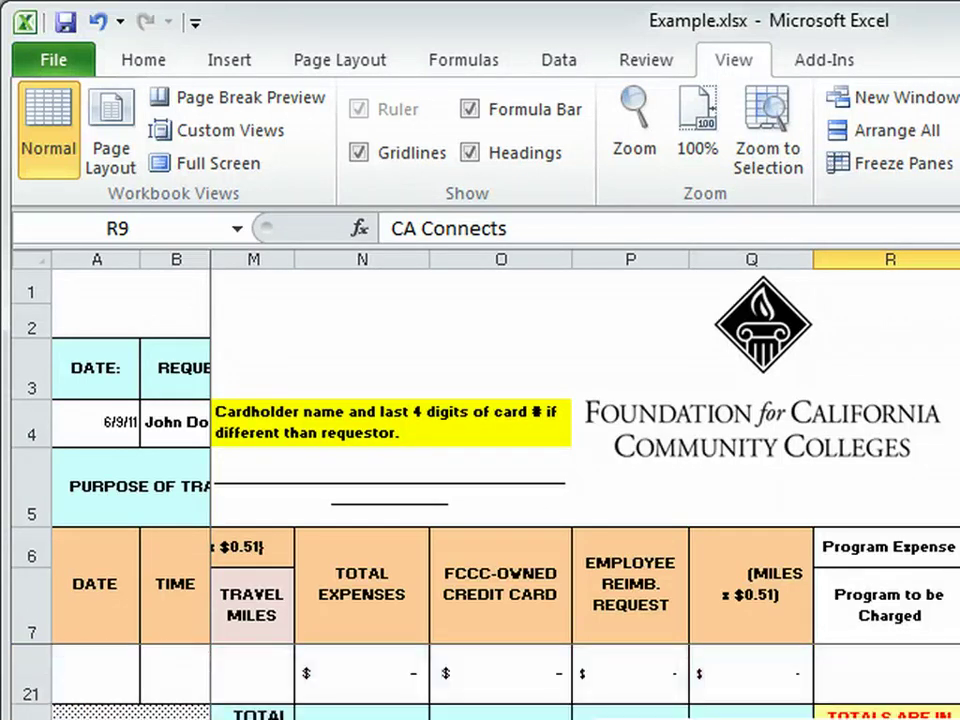
pyautogui.scroll(-1, 480, 680)
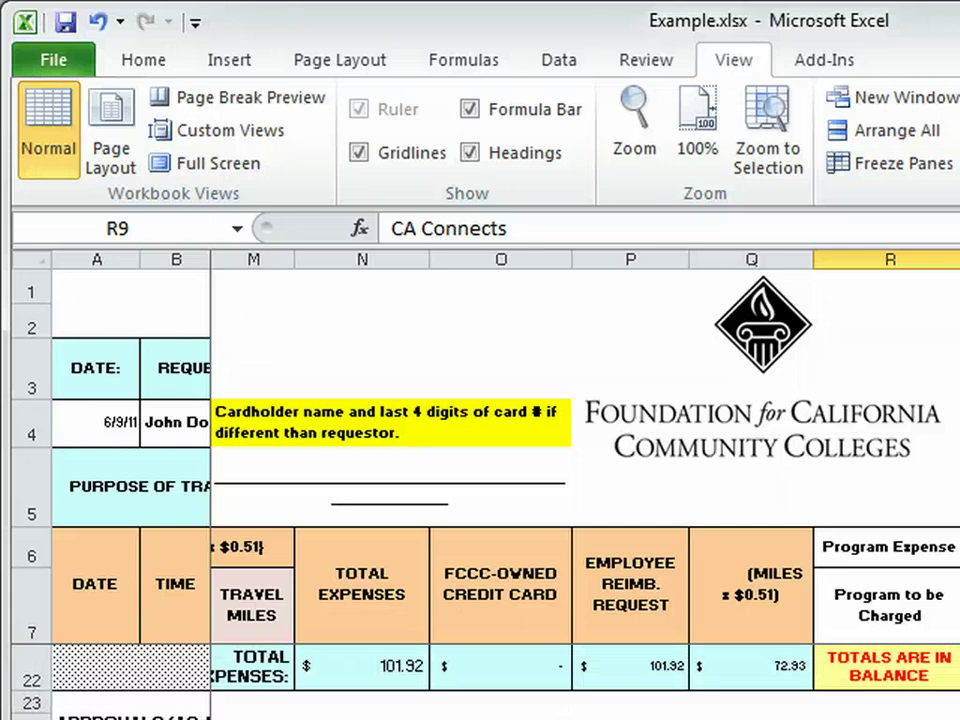
pyautogui.hscroll(-5, 585, 450)
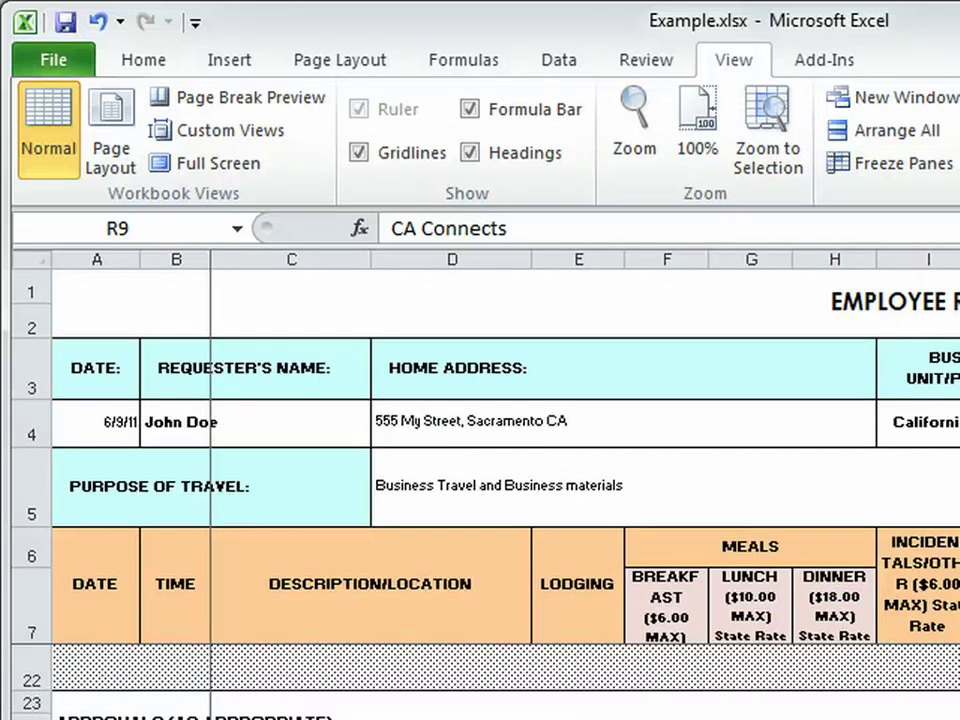
pyautogui.scroll(-1, 480, 680)
pyautogui.scroll(-1, 480, 680)
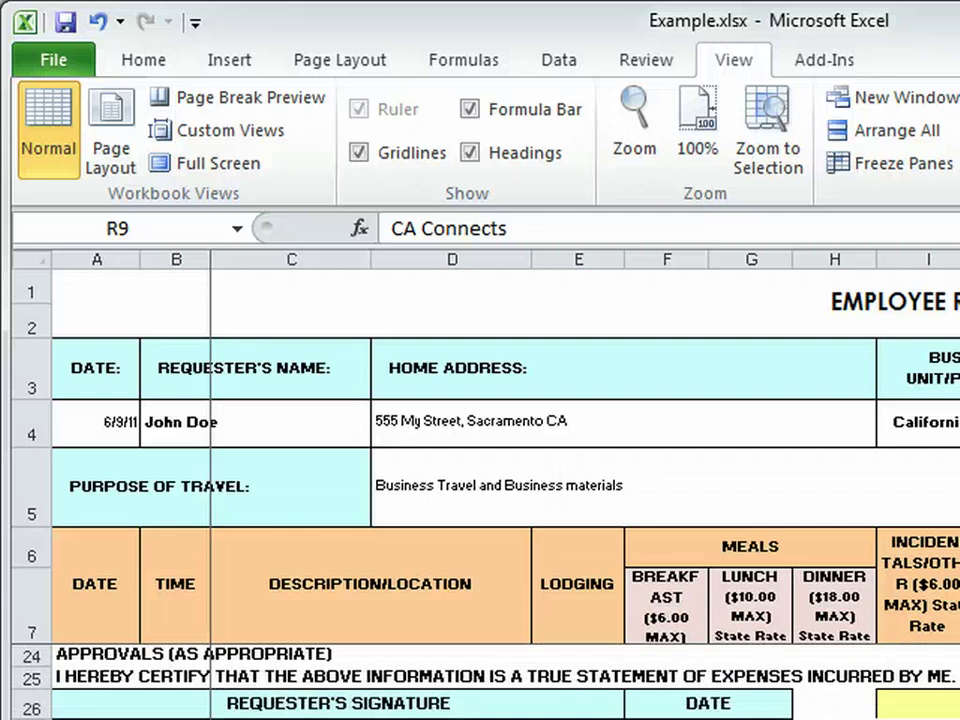
pyautogui.scroll(-1, 480, 680)
pyautogui.scroll(-1, 480, 680)
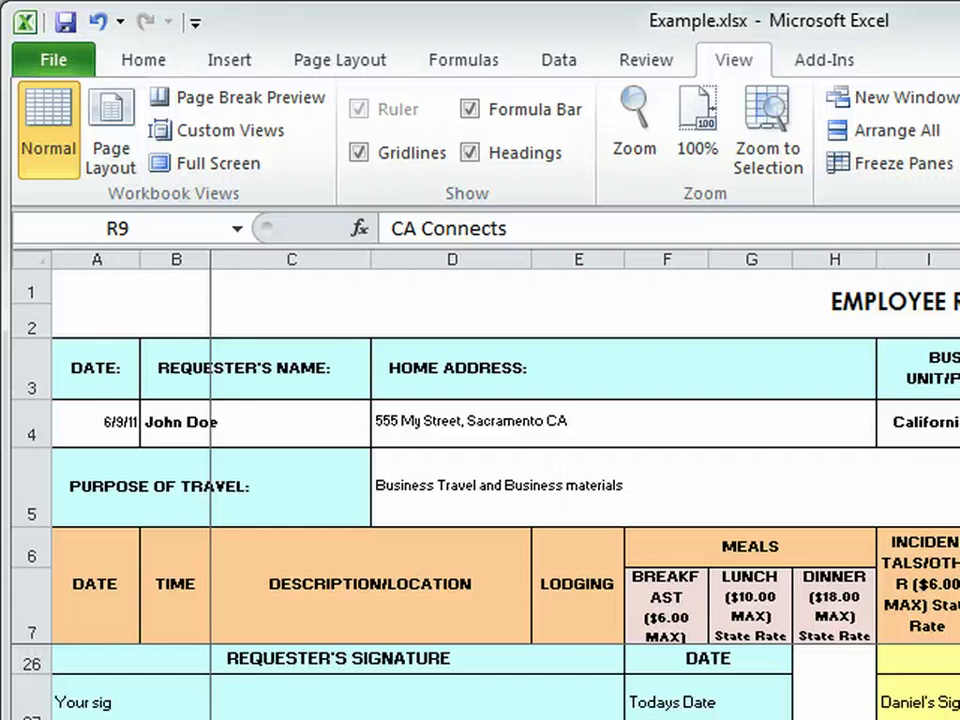
pyautogui.scroll(6, 480, 680)
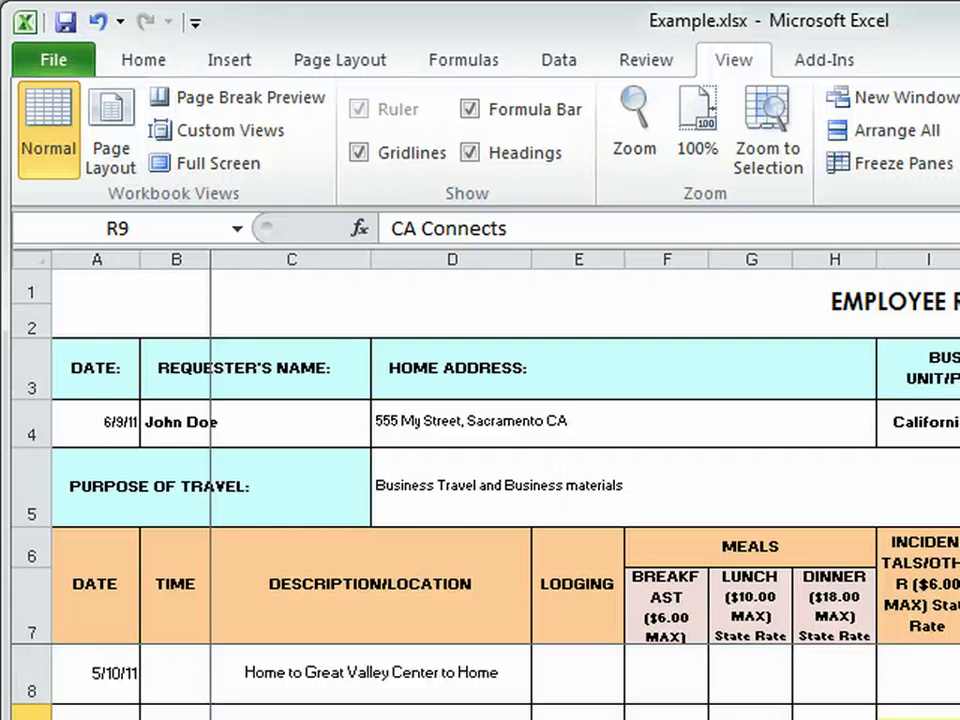
pyautogui.click(407, 670)
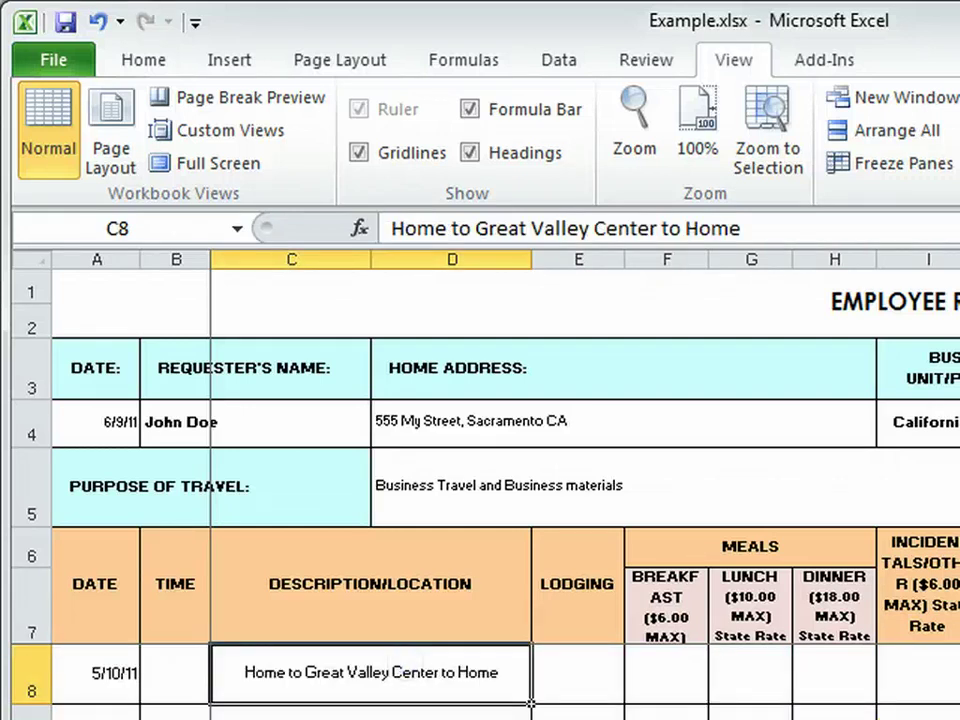